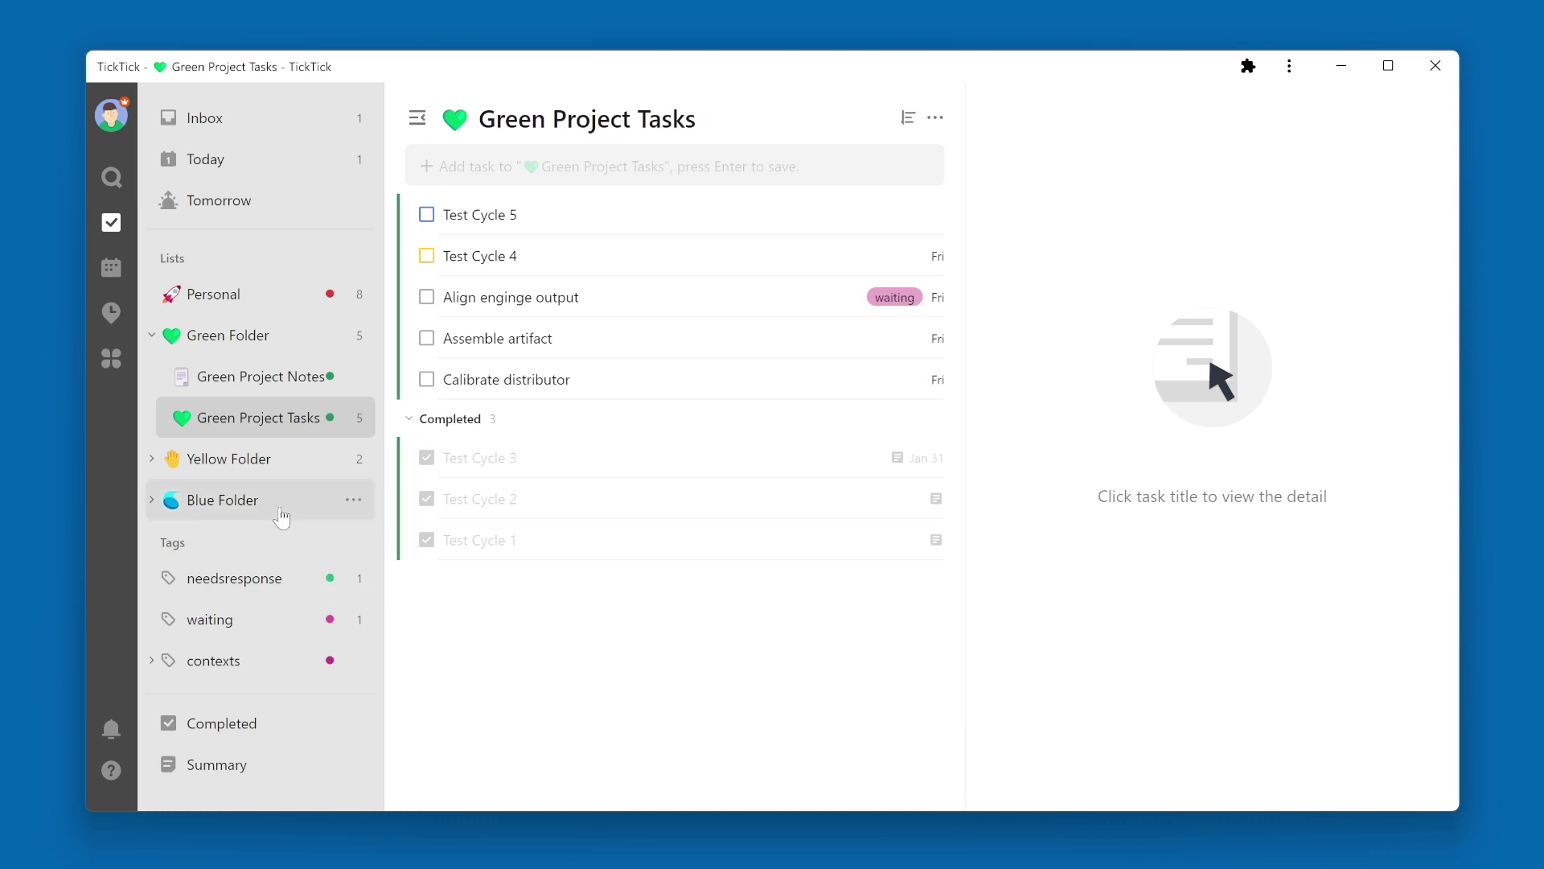
Step: Duplicate the Green Project Tasks list from its sidebar context menu
{"action": "right_click", "coordinate": [271, 420]}
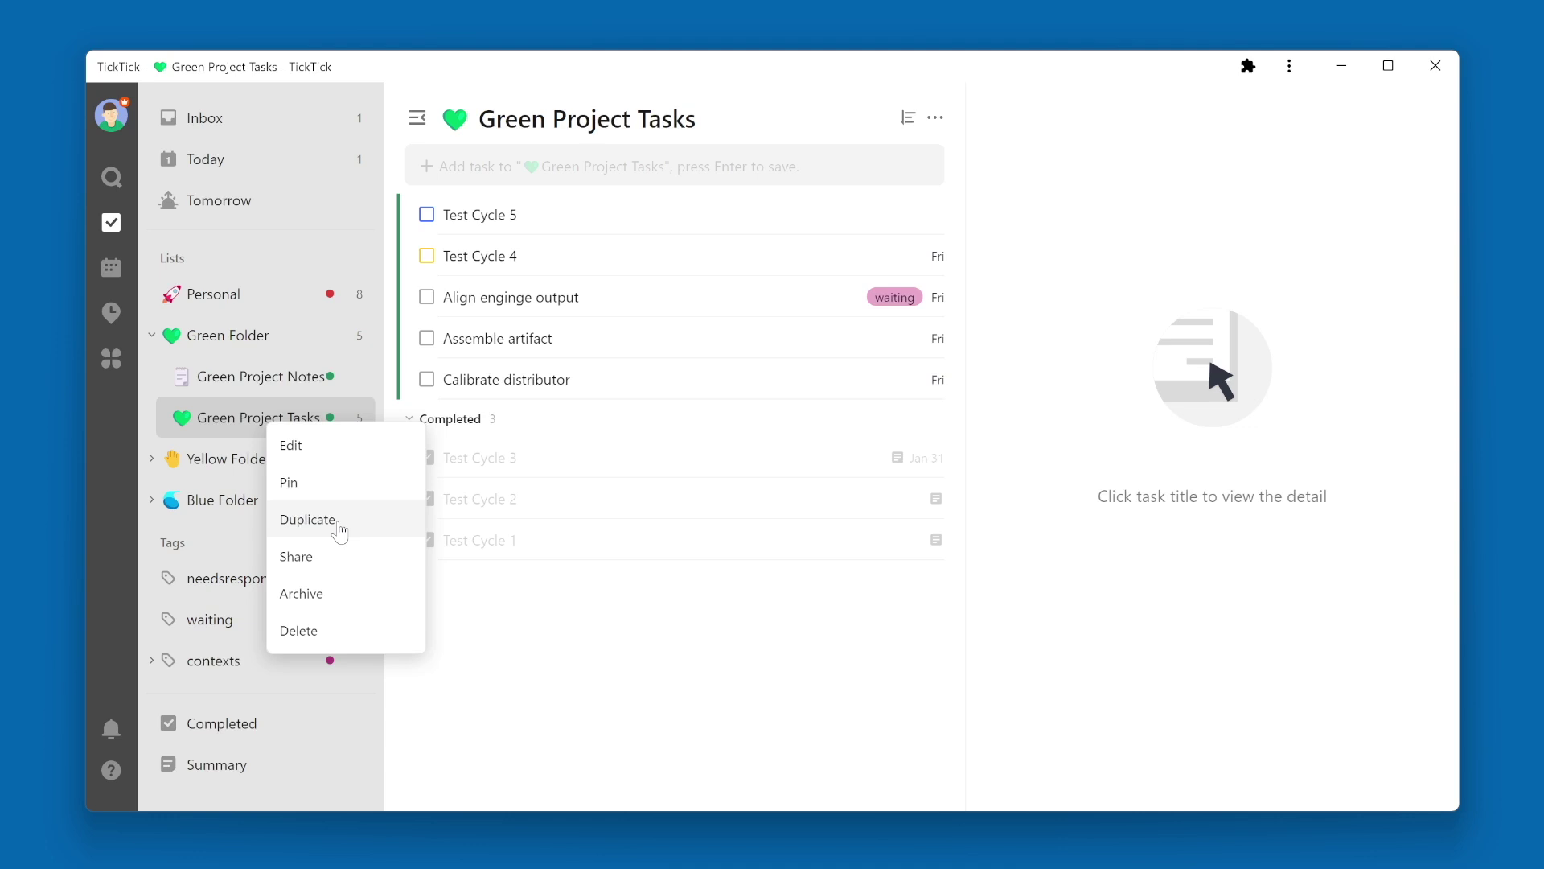
{"action": "left_click", "coordinate": [254, 418]}
{"action": "left_click", "coordinate": [353, 417]}
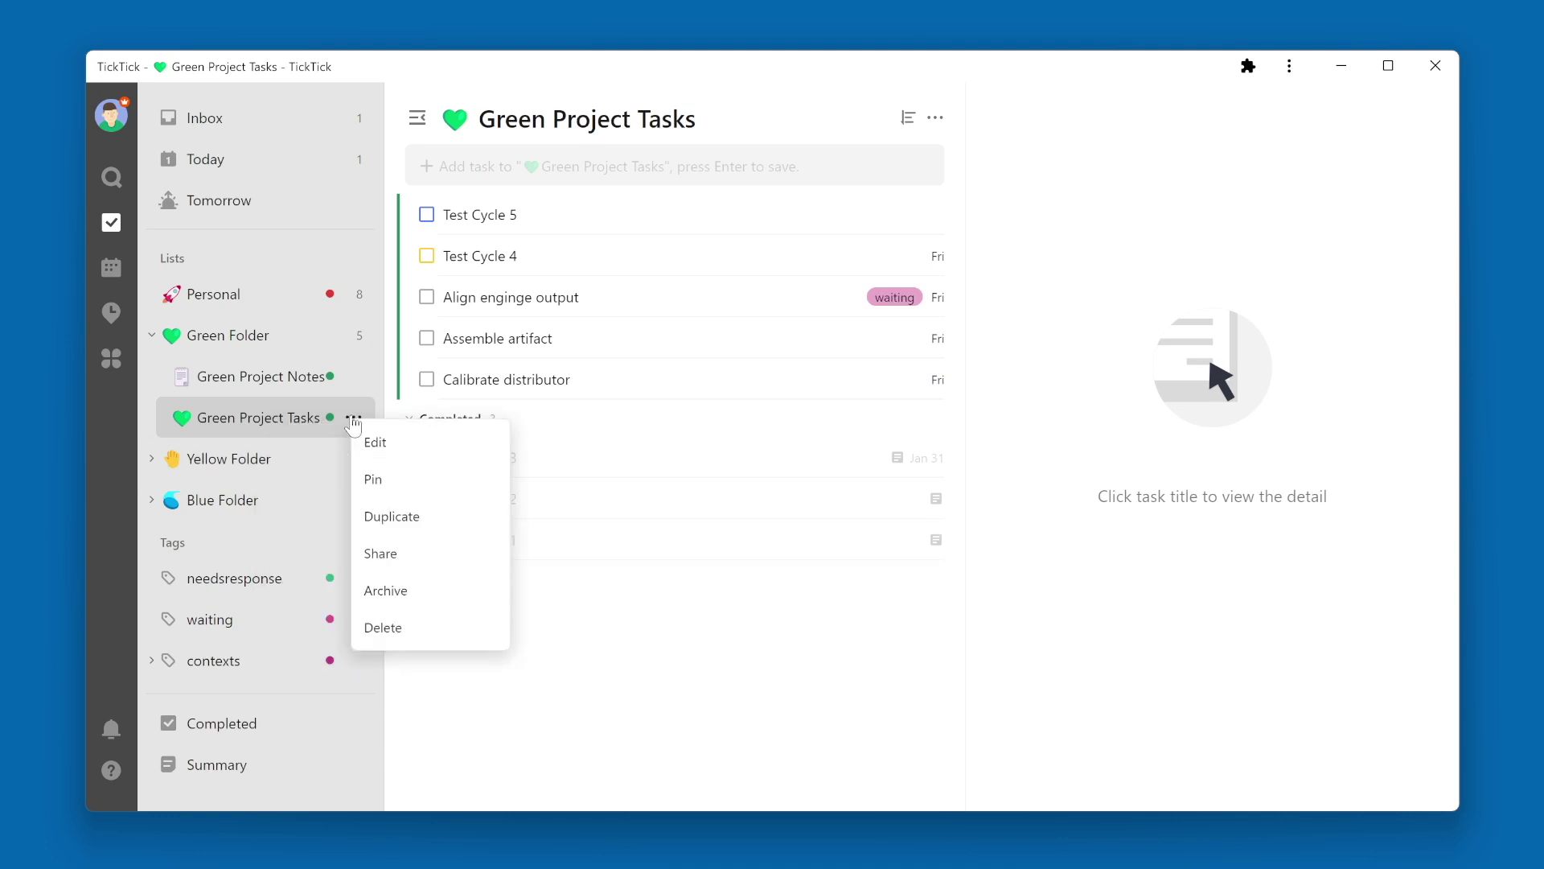
{"action": "left_click", "coordinate": [454, 522]}
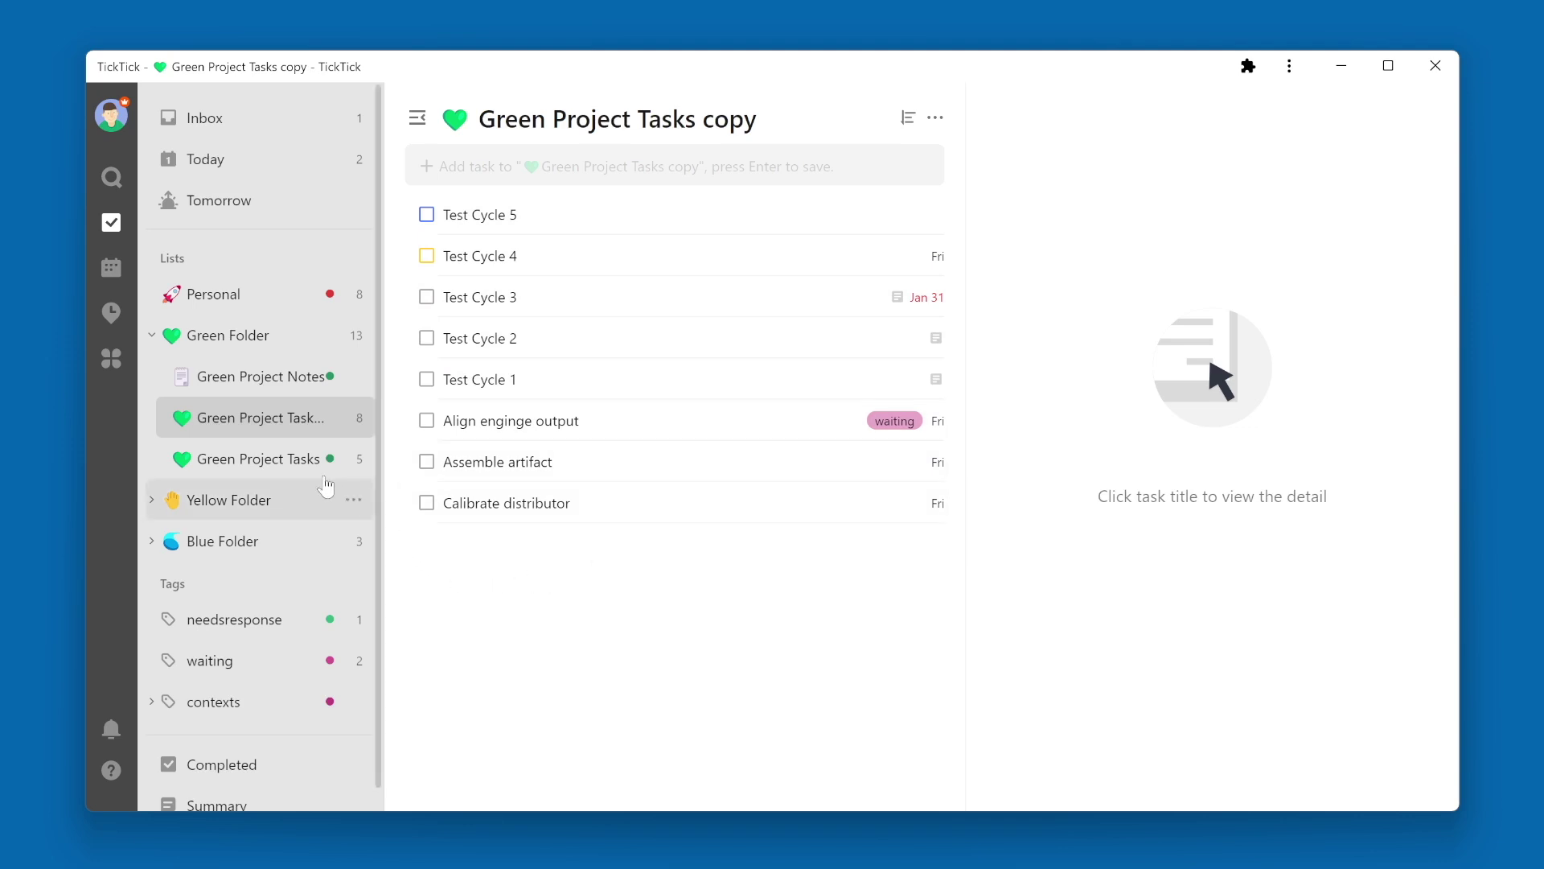
Step: Open the original Green Project Tasks list, then return to Green Project Tasks copy
{"action": "left_click", "coordinate": [290, 461]}
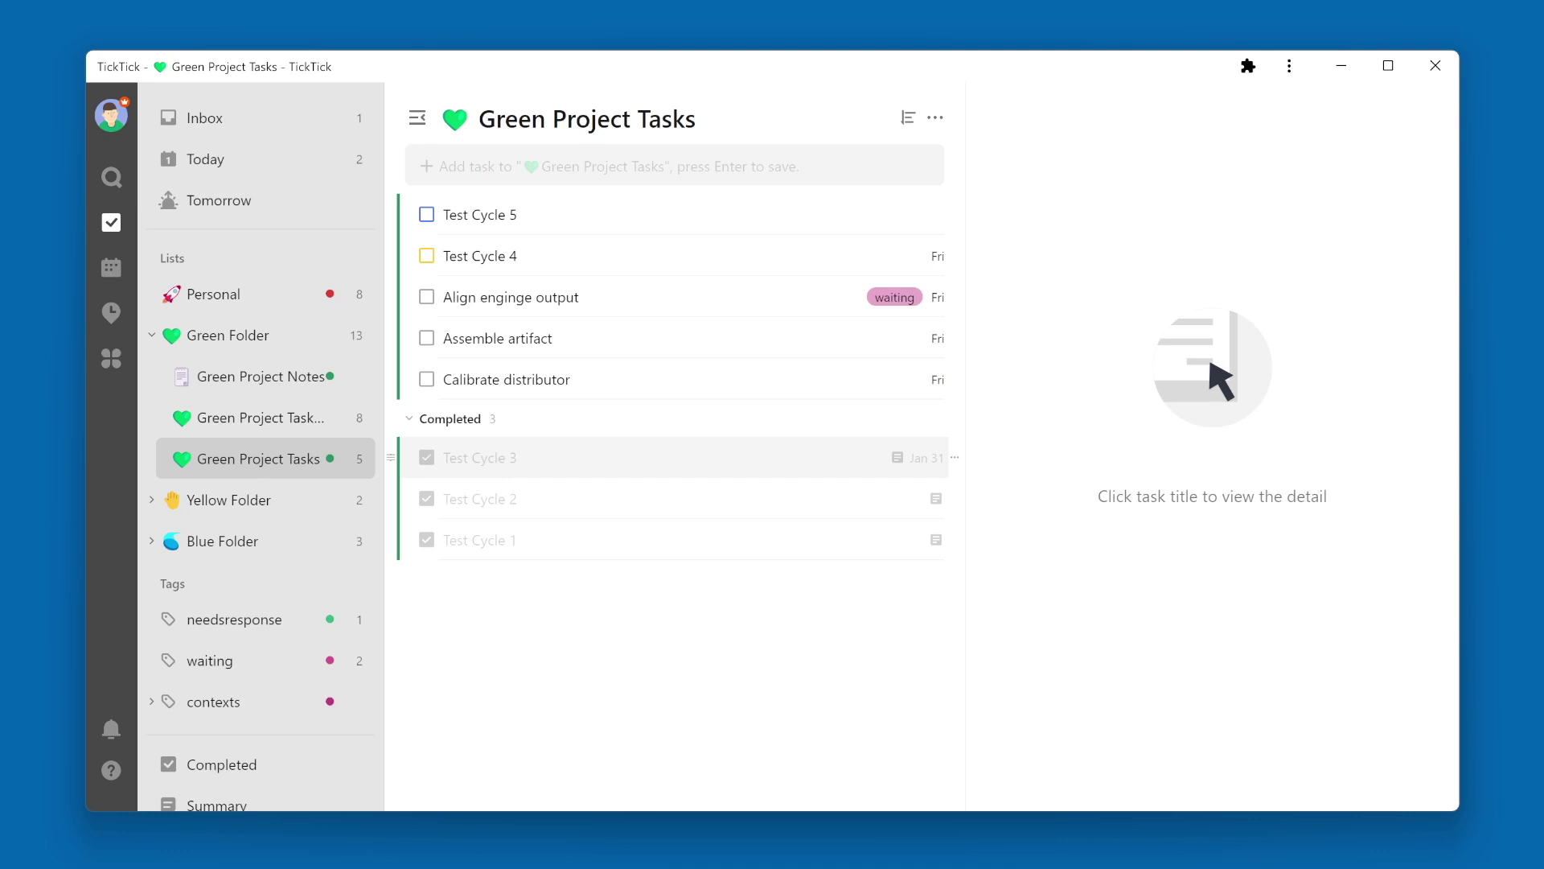
{"action": "left_click", "coordinate": [296, 418]}
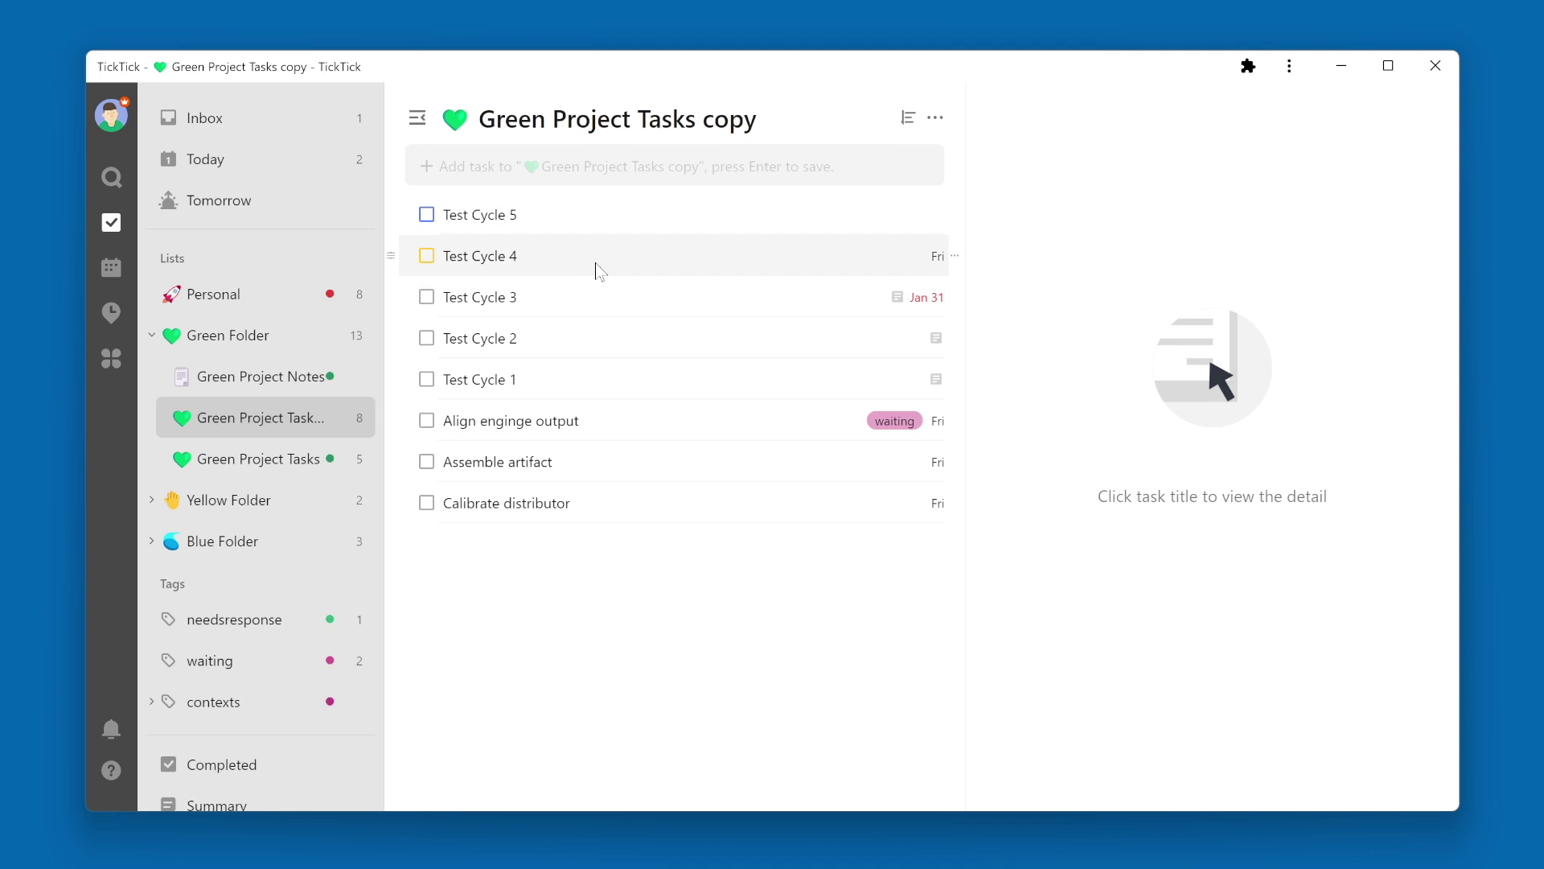
Step: Open Assemble artifact in the original list, then in the copy
{"action": "left_click", "coordinate": [284, 466]}
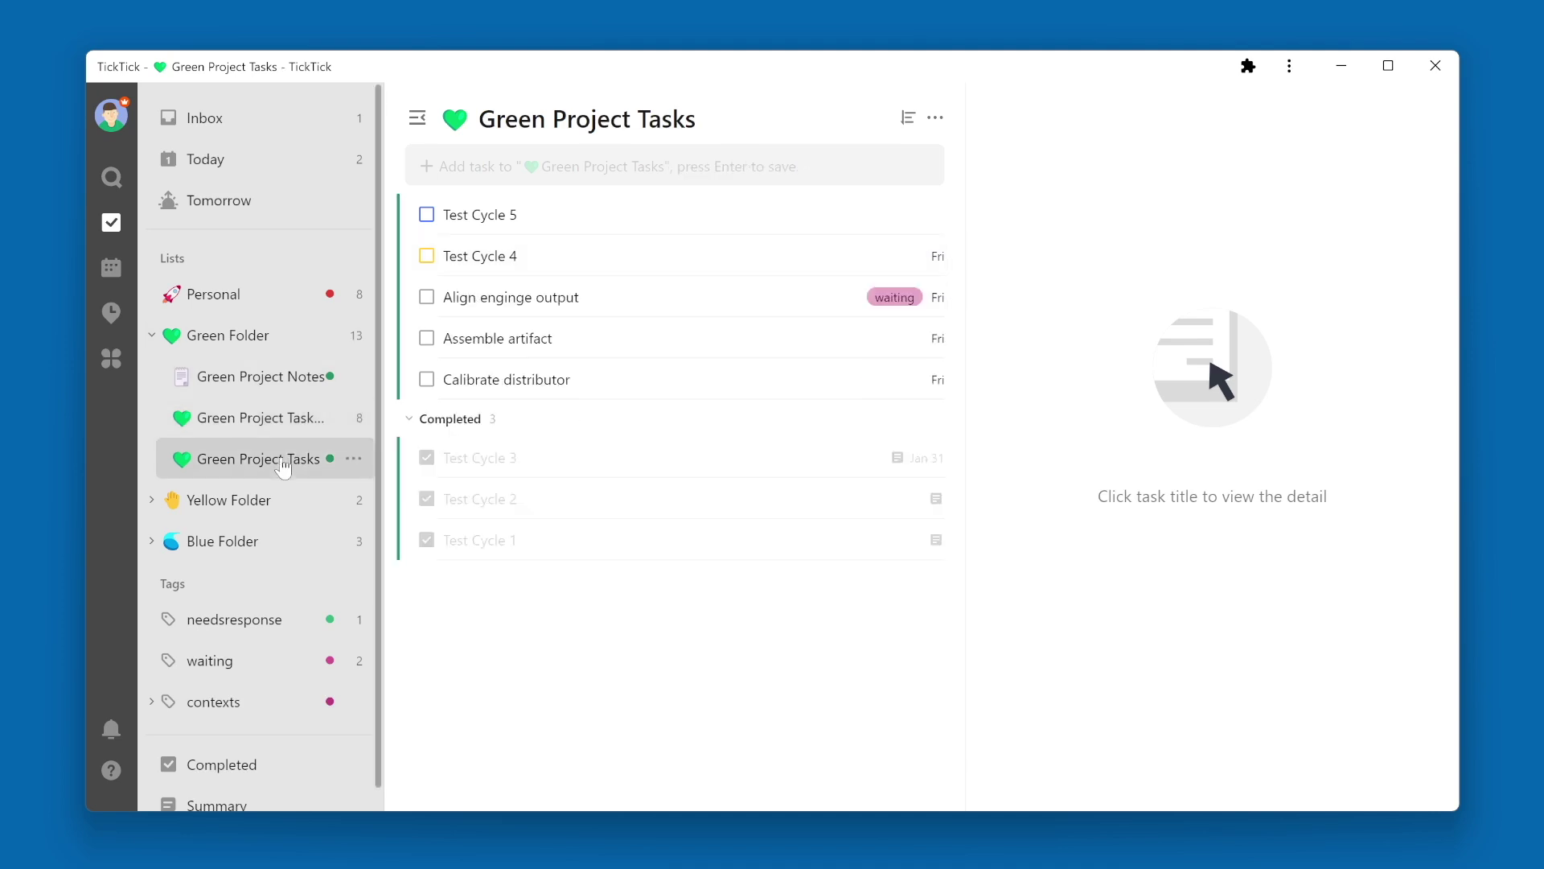
{"action": "left_click", "coordinate": [585, 349]}
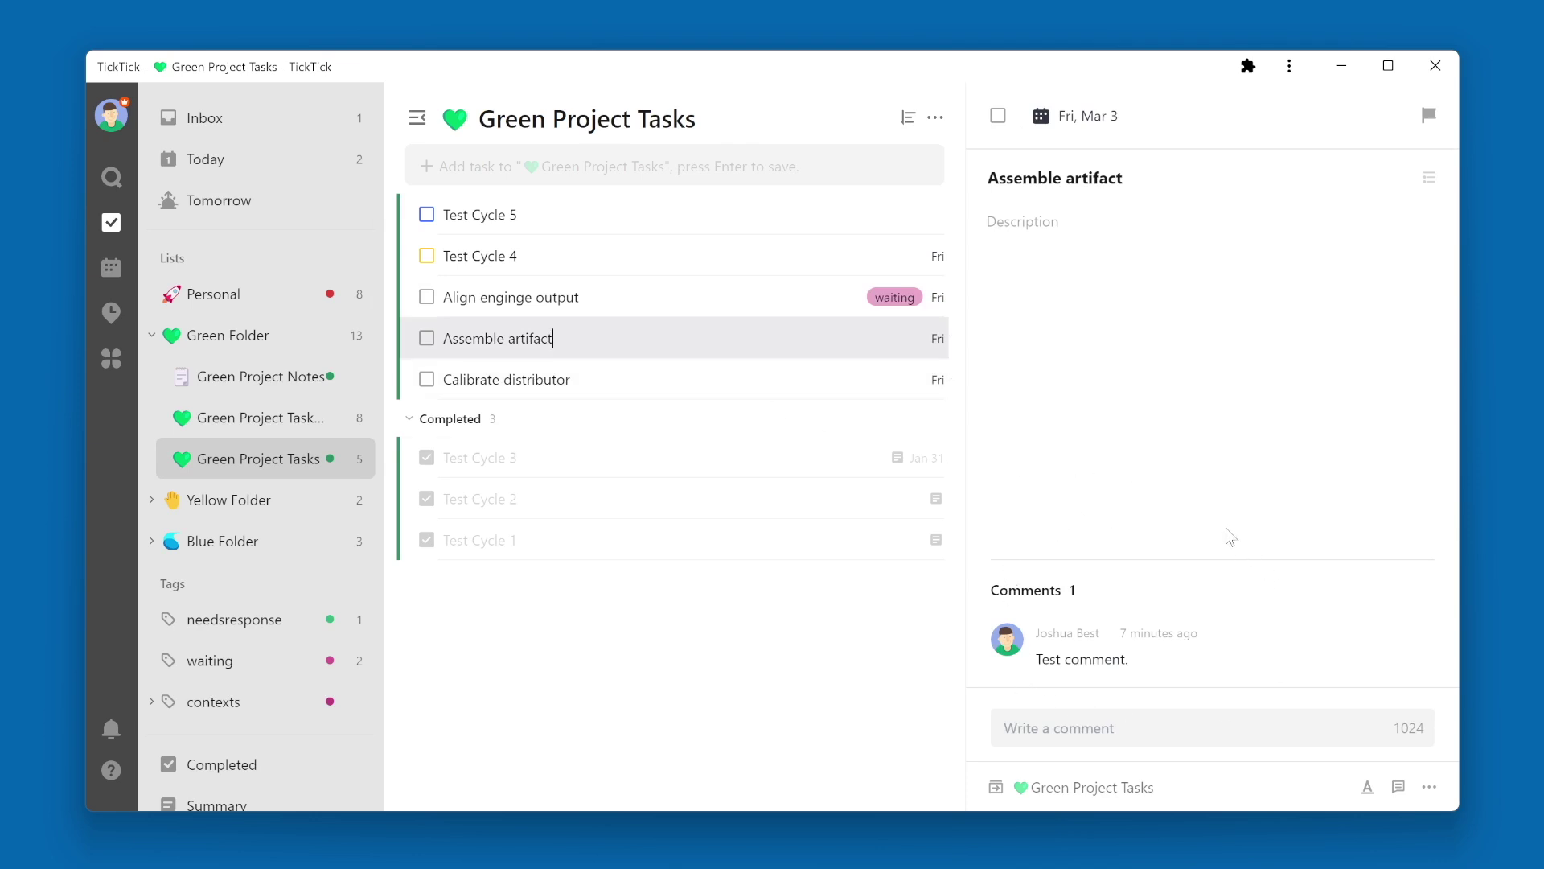
{"action": "left_click", "coordinate": [259, 418]}
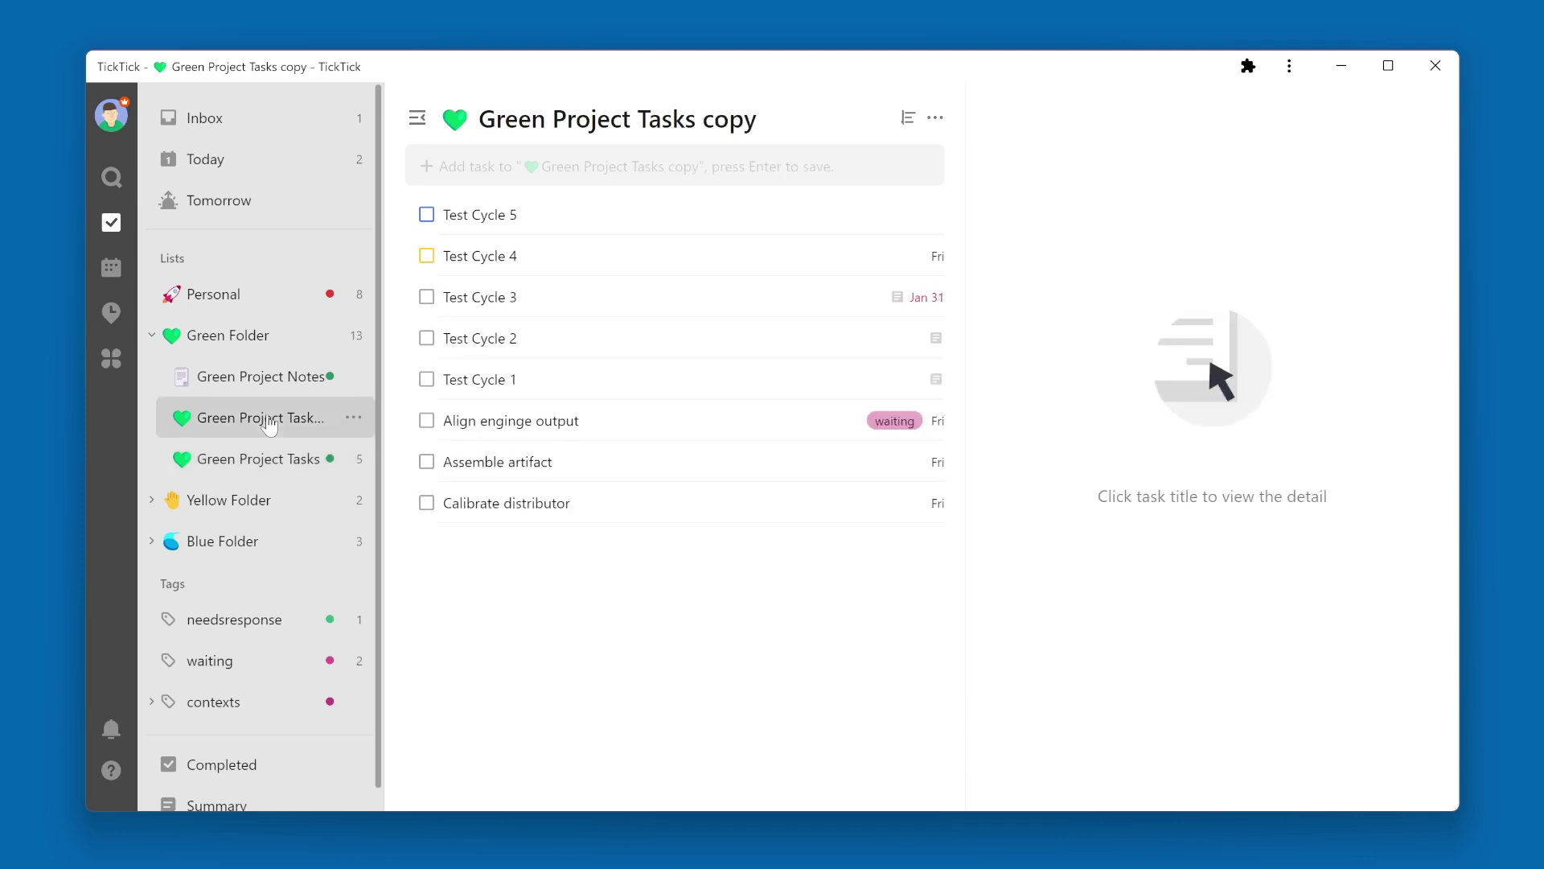
{"action": "left_click", "coordinate": [549, 462]}
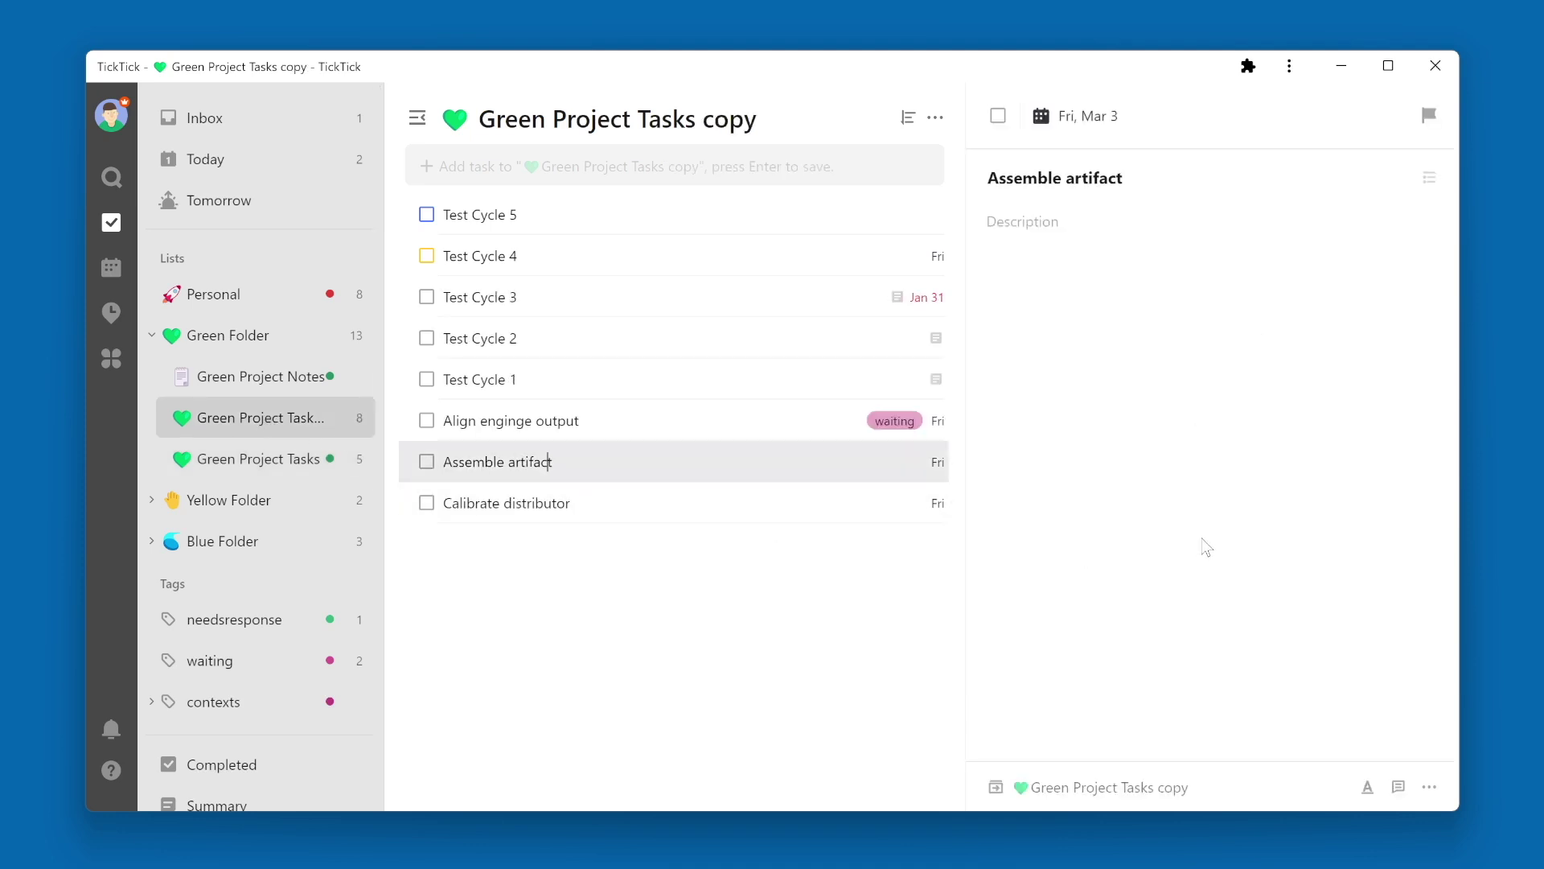